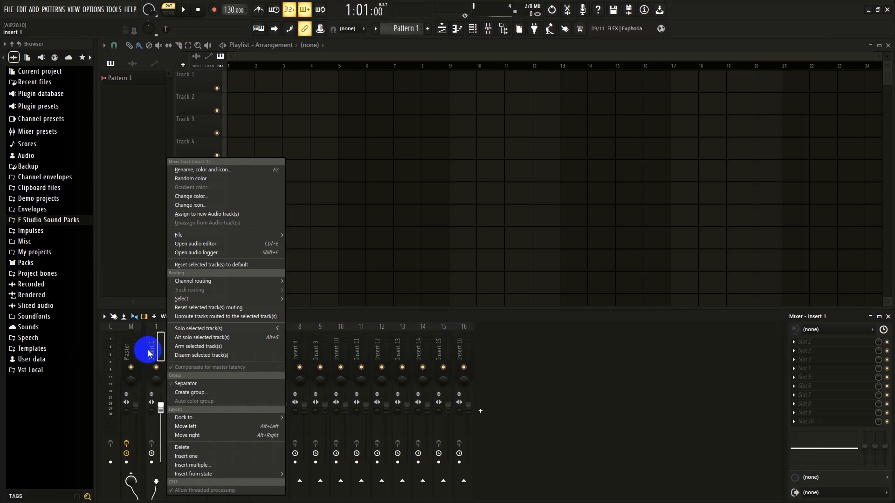
# Step: Rename mixer track Insert 1 as Rec and assign it to a new audio track
pyautogui.click(206, 170)
pyautogui.write('Rec')
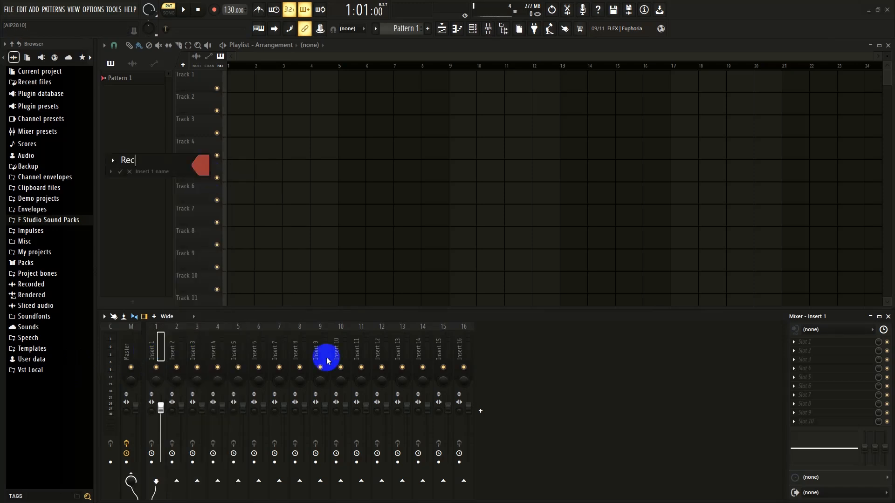
pyautogui.press('Return')
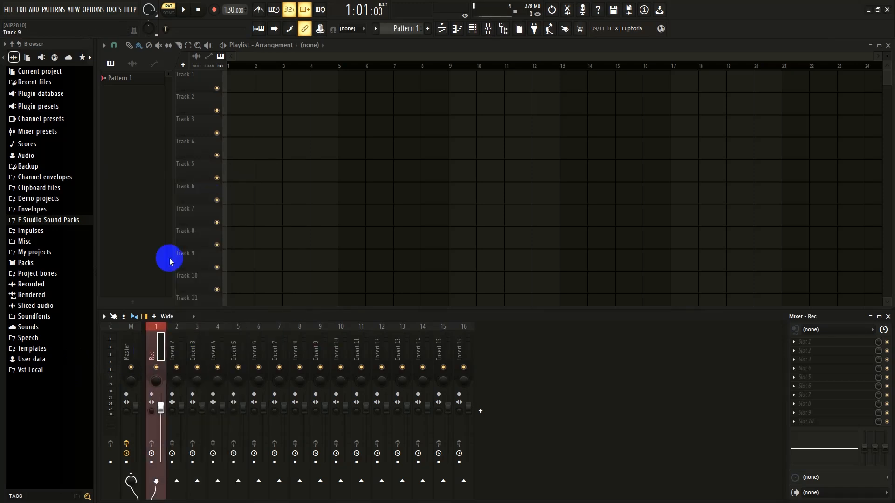
pyautogui.rightClick(152, 344)
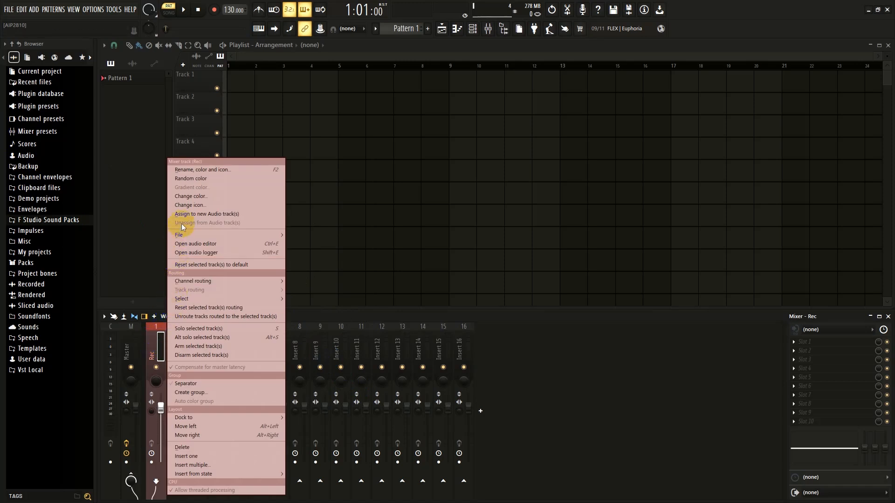
pyautogui.click(198, 214)
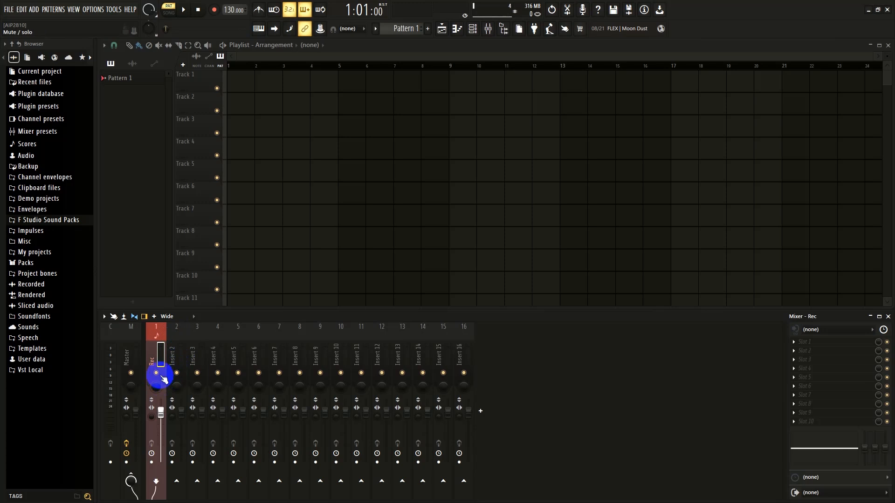
# Step: Open the audio settings and review the available audio devices, keeping FL Studio ASIO
pyautogui.click(93, 9)
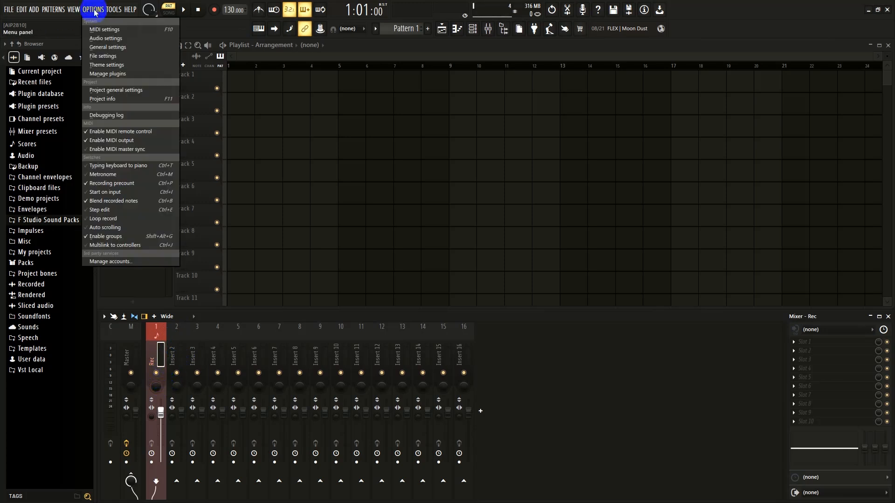
pyautogui.click(94, 38)
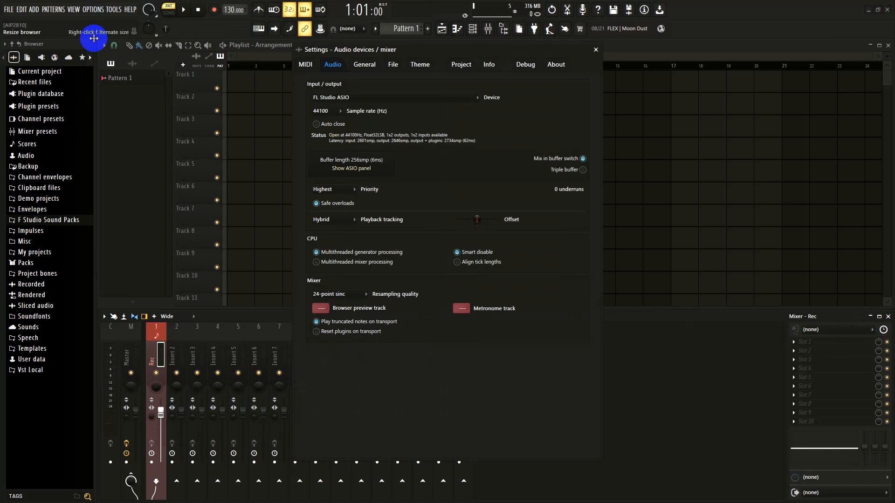
pyautogui.click(414, 99)
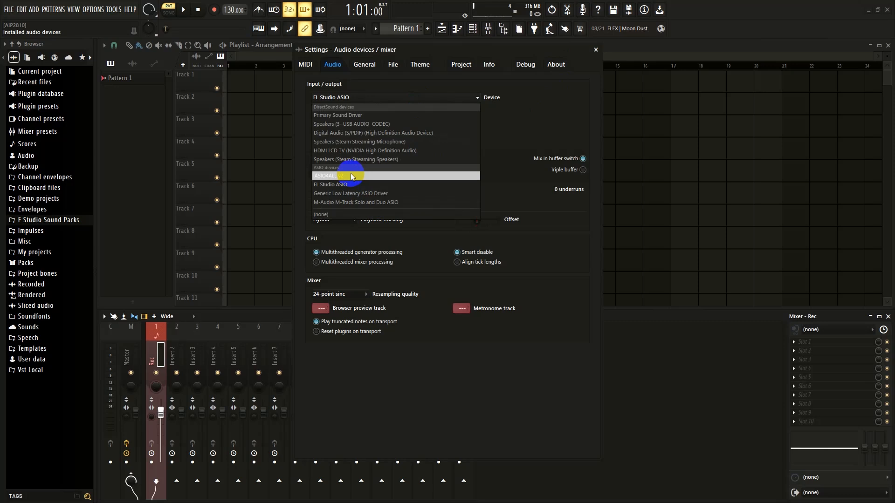
pyautogui.click(499, 196)
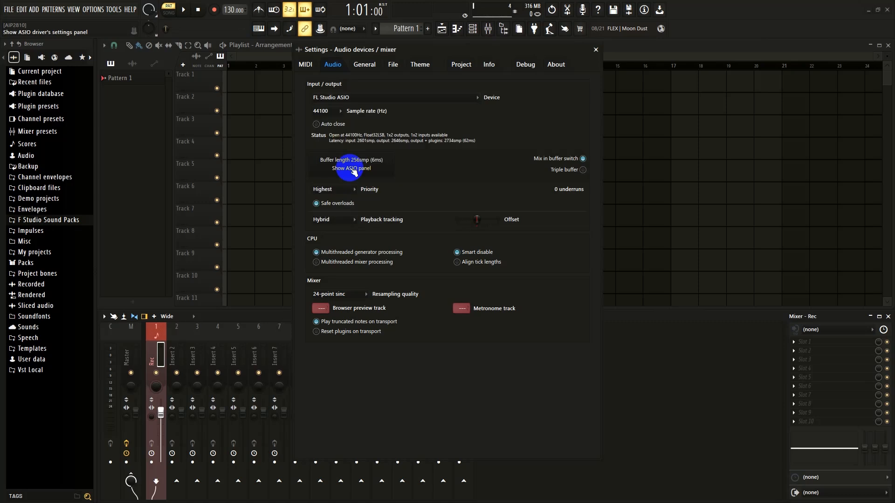
# Step: Review the input, output and buffer length options of the FL Studio ASIO driver, and close the settings
pyautogui.click(353, 170)
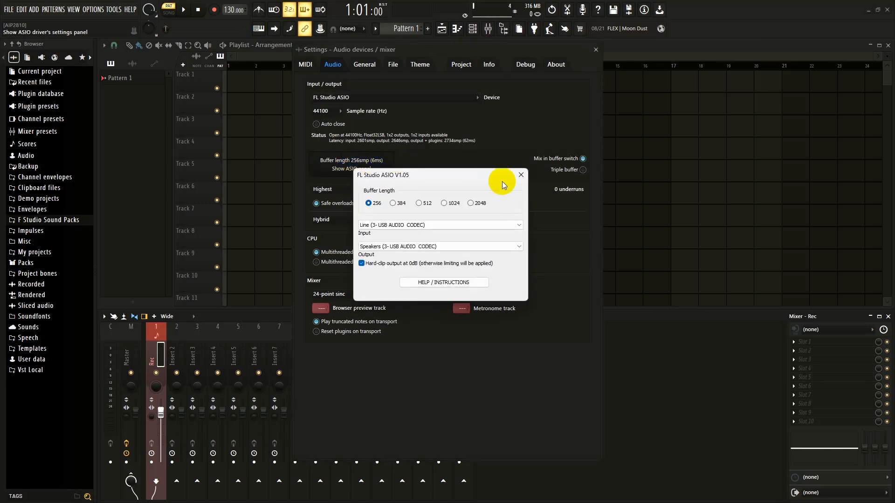
pyautogui.click(518, 223)
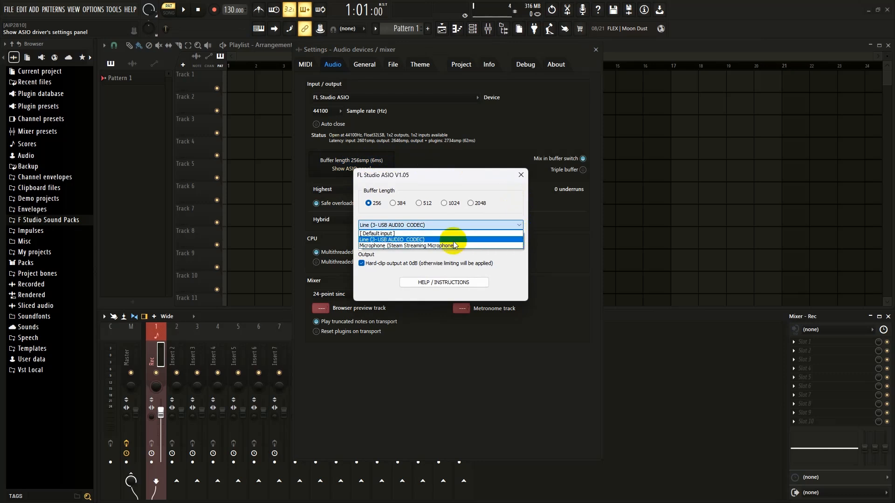
pyautogui.click(476, 181)
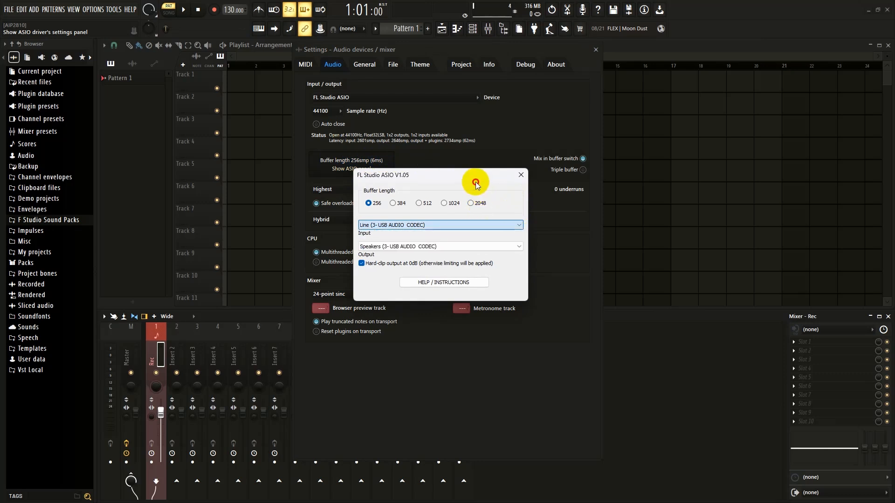
pyautogui.click(517, 246)
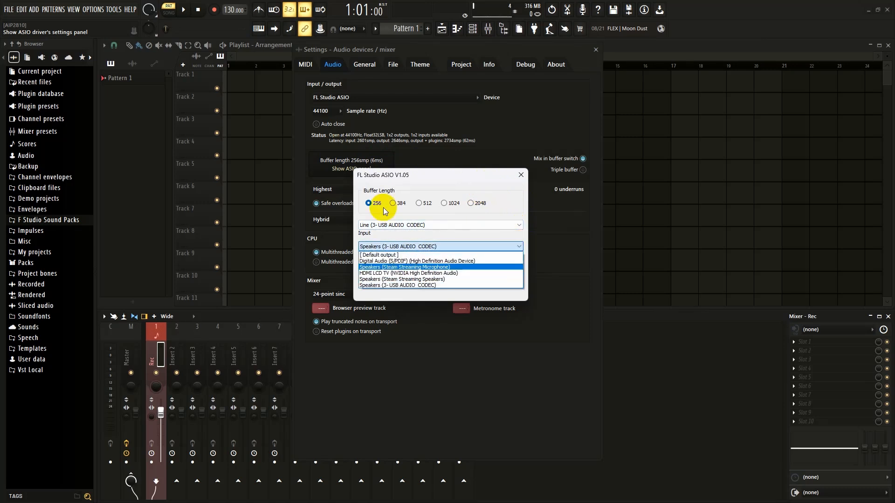
pyautogui.click(494, 211)
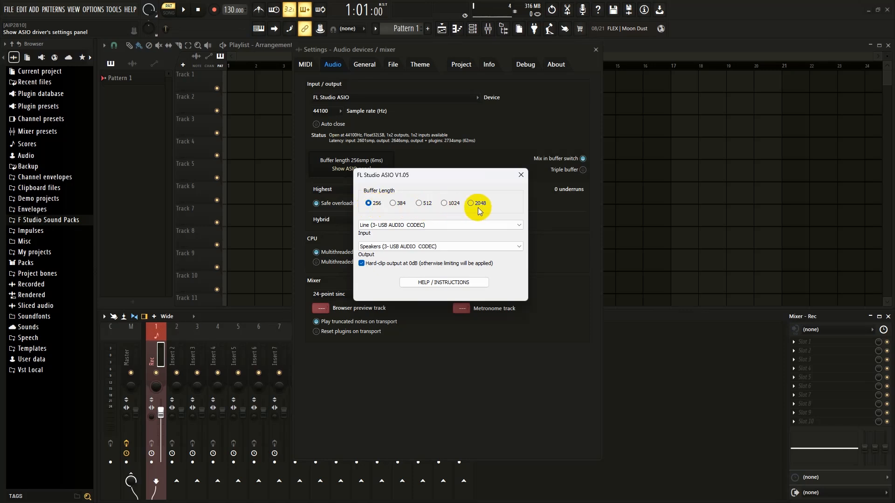
pyautogui.click(524, 175)
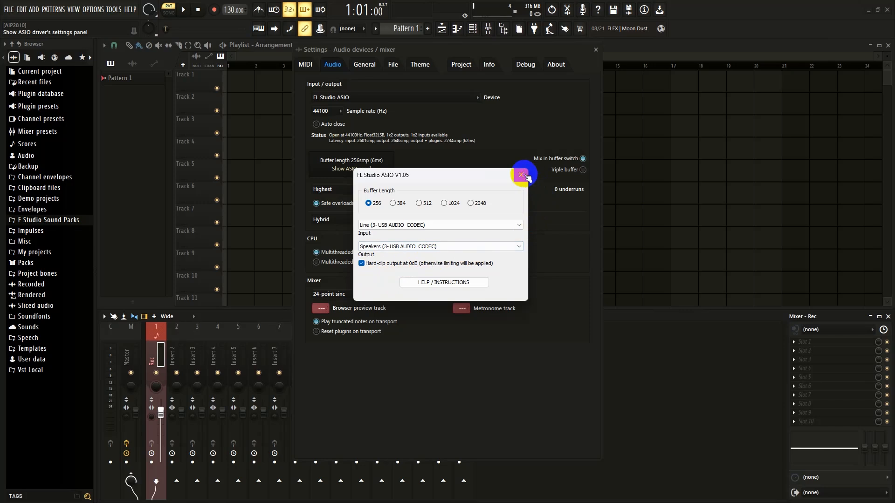
pyautogui.press('Escape')
# Step: Set the Rec track's audio input to mono In 1 and switch it to external input only
pyautogui.click(863, 331)
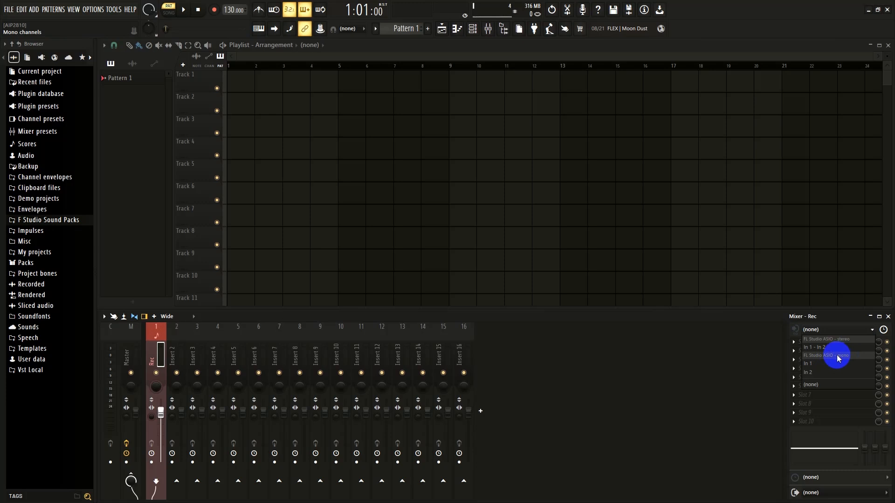
pyautogui.click(820, 362)
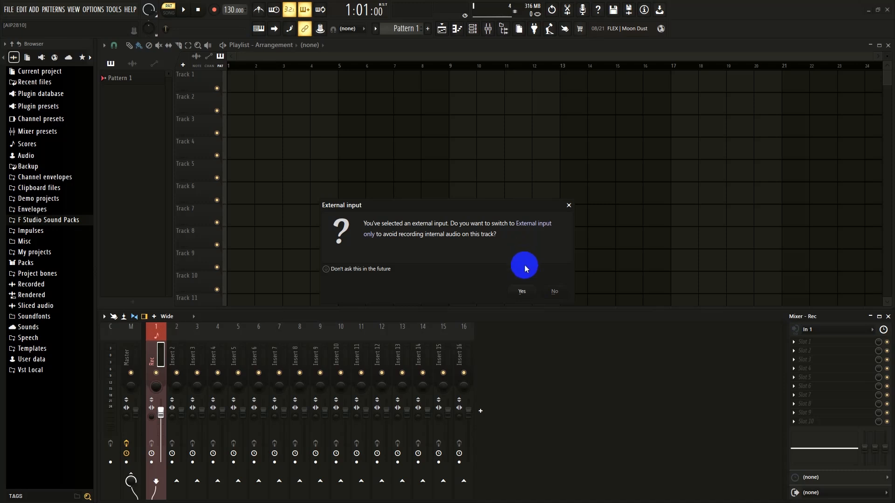
pyautogui.click(517, 290)
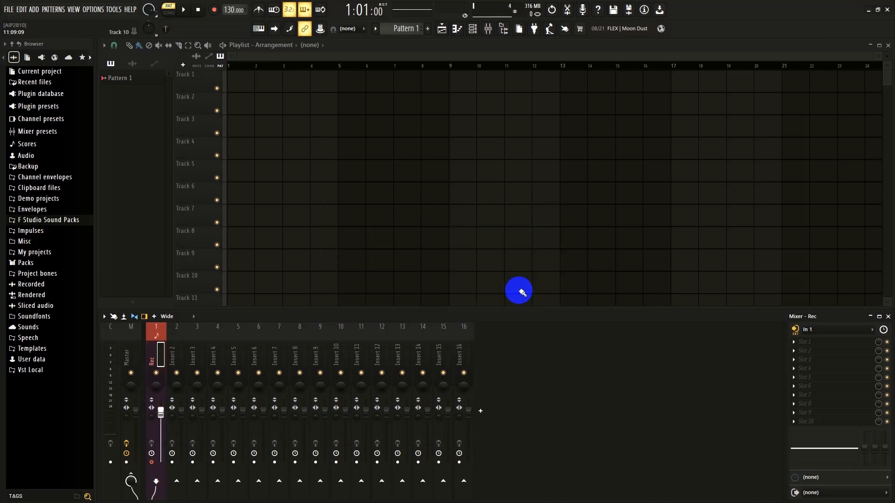
# Step: Disarm disk recording on the Rec mixer track and arm it again
pyautogui.click(152, 462)
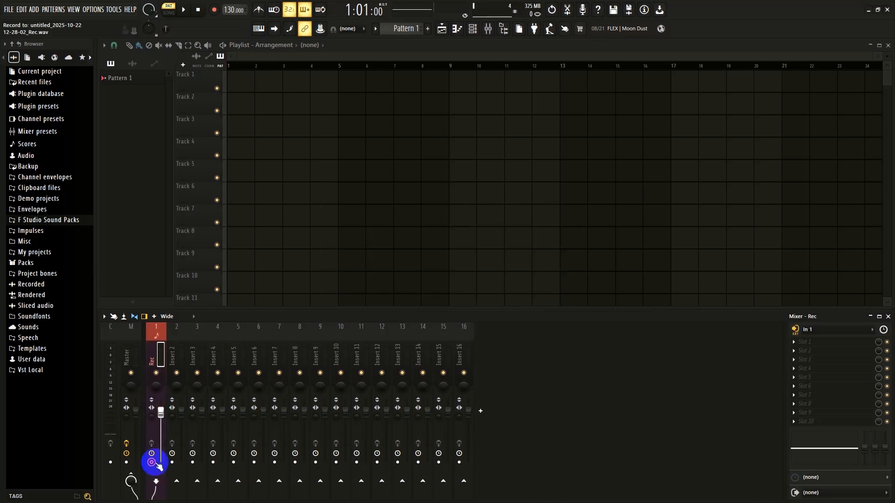
pyautogui.click(152, 462)
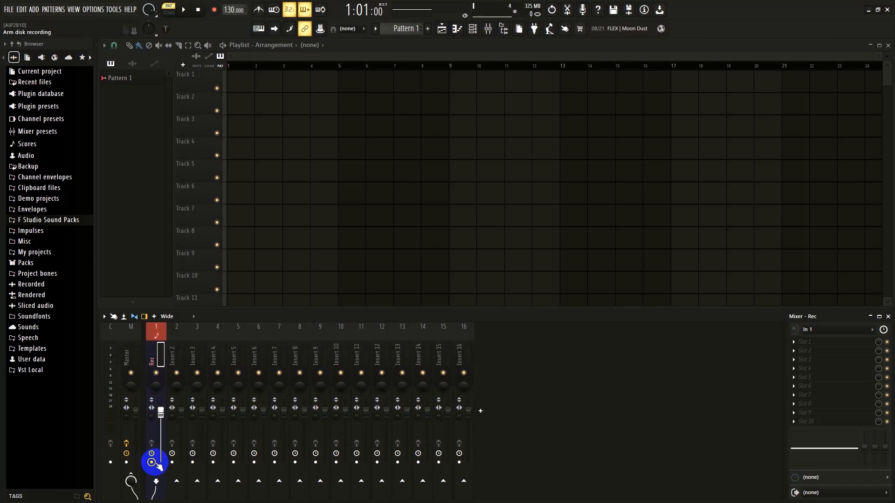
pyautogui.click(154, 463)
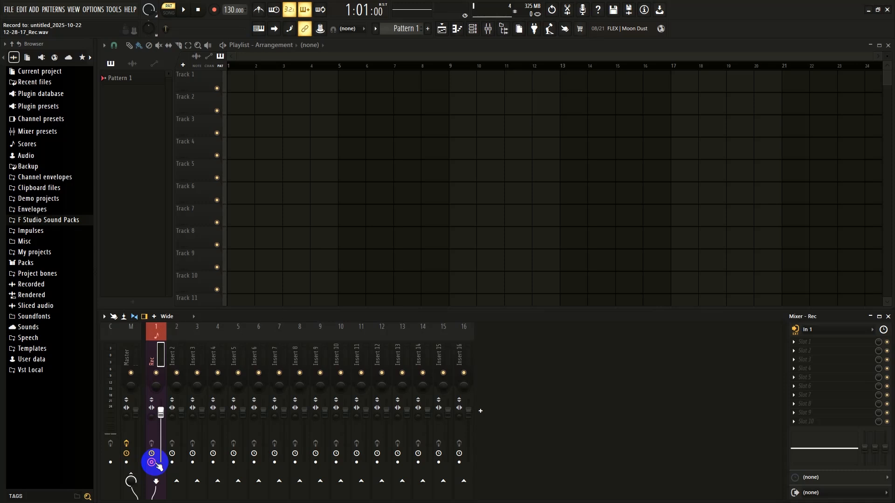
# Step: Set playlist Track 1 to audio track mode linked to the Rec mixer track, and increase its height
pyautogui.rightClick(189, 74)
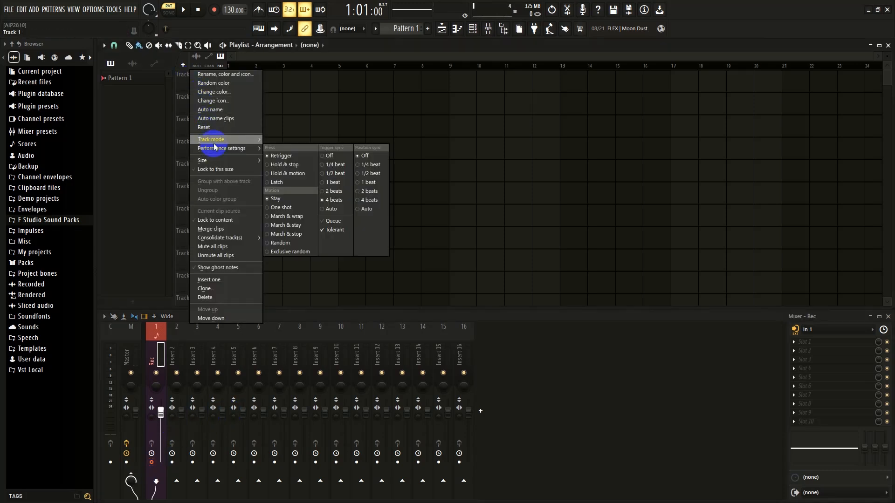
pyautogui.moveTo(214, 143)
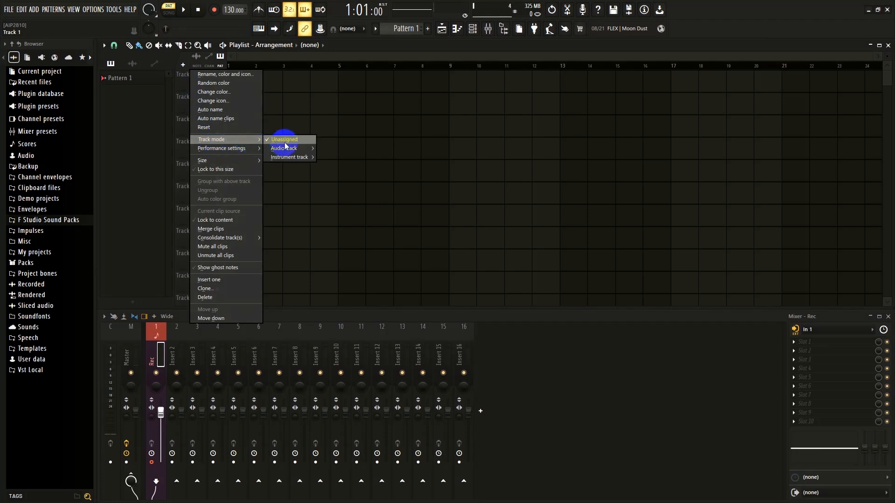
pyautogui.moveTo(305, 153)
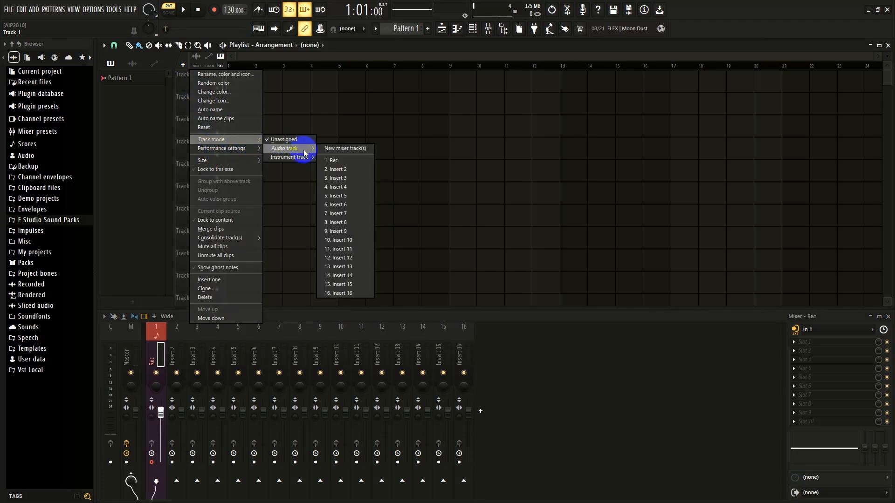
pyautogui.click(350, 160)
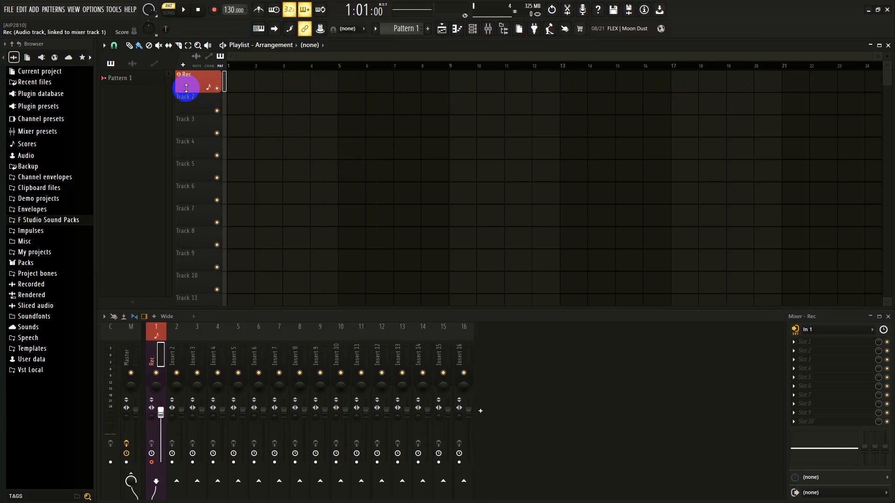
pyautogui.moveTo(186, 88); pyautogui.dragTo(196, 109)
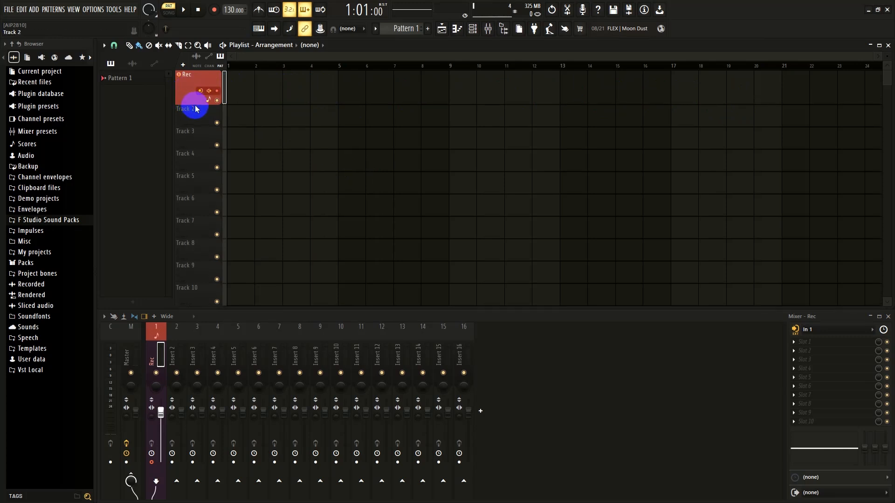
# Step: Bring up the recording options and choose to record audio into the playlist as an audio clip
pyautogui.click(215, 11)
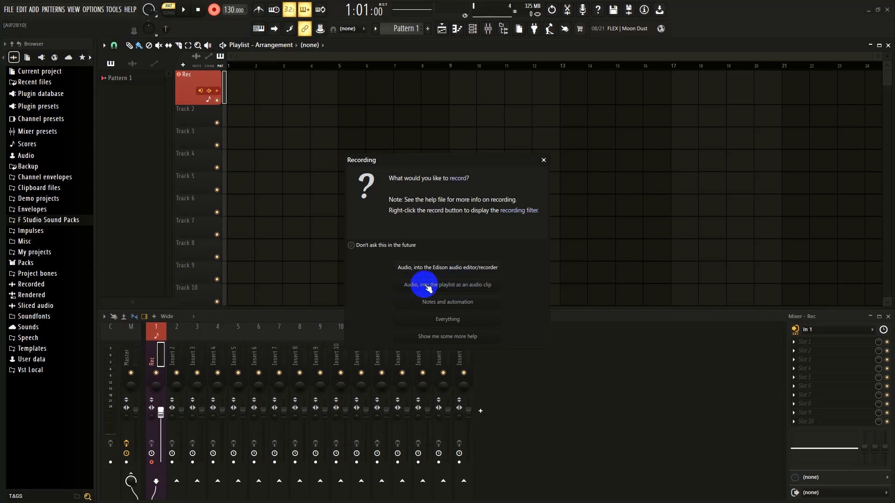
pyautogui.click(473, 285)
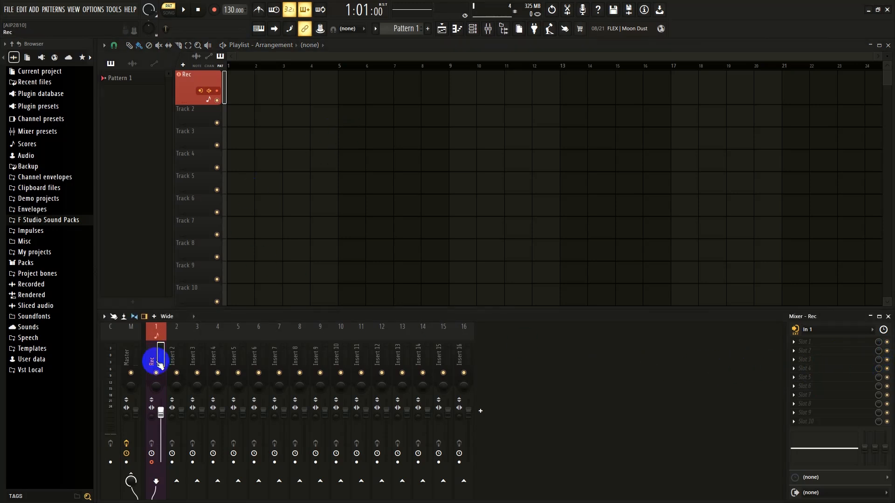
# Step: Route the Rec mixer track to Insert 2 and remove its direct send to Master
pyautogui.rightClick(177, 482)
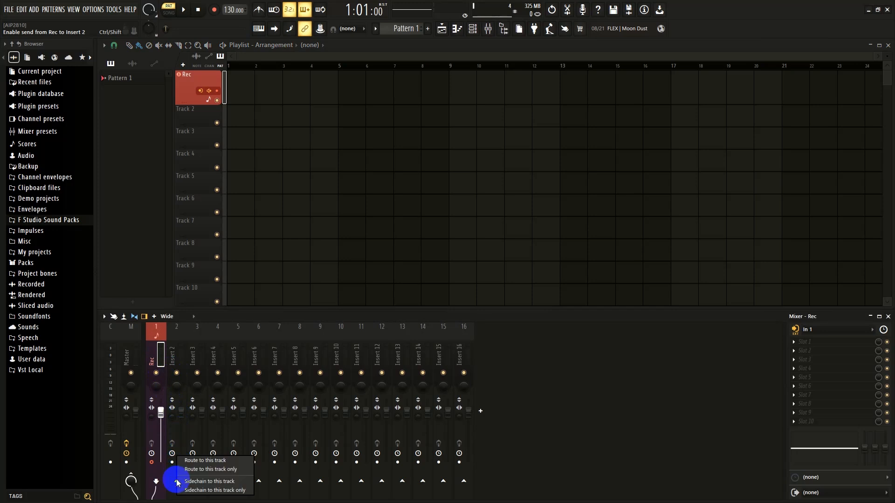
pyautogui.click(202, 461)
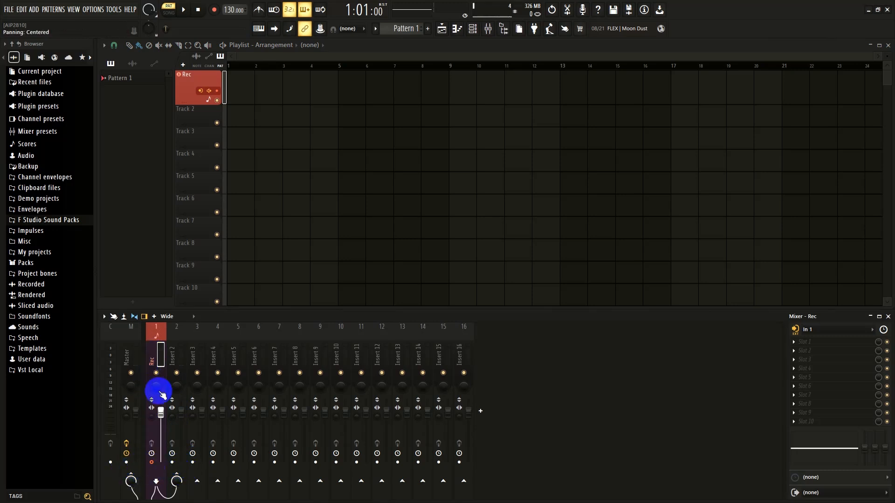
pyautogui.click(129, 474)
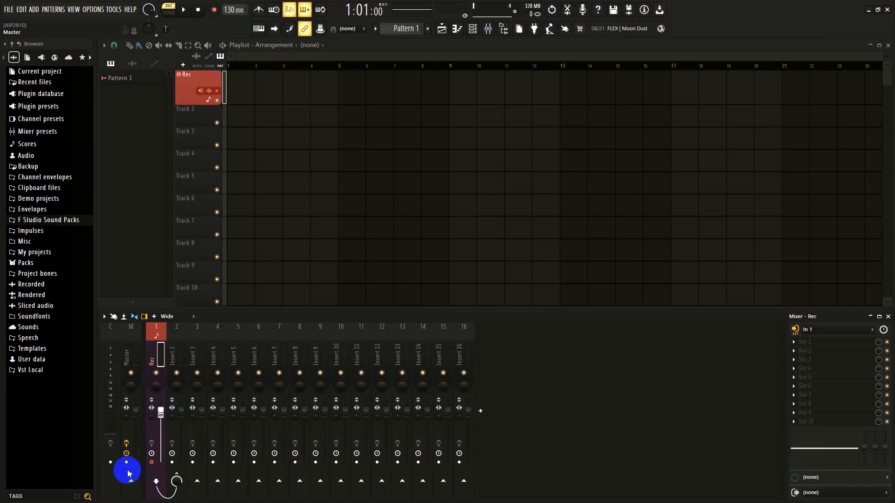
pyautogui.click(172, 349)
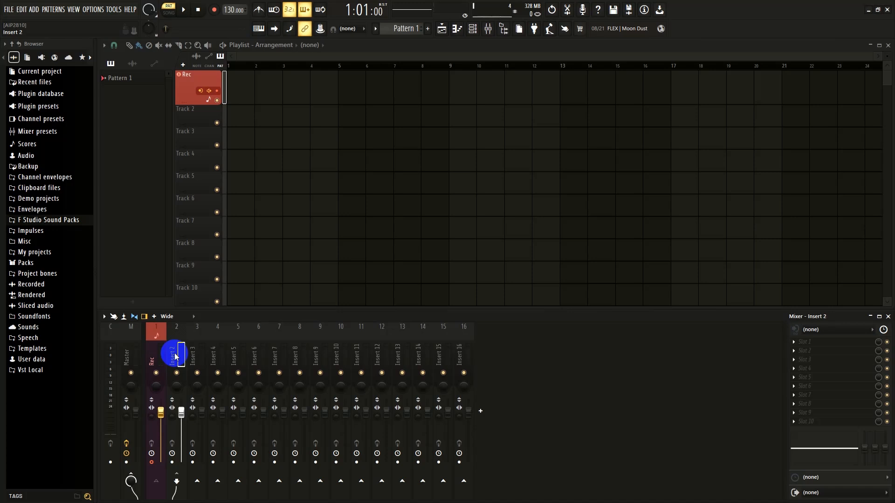
pyautogui.click(155, 355)
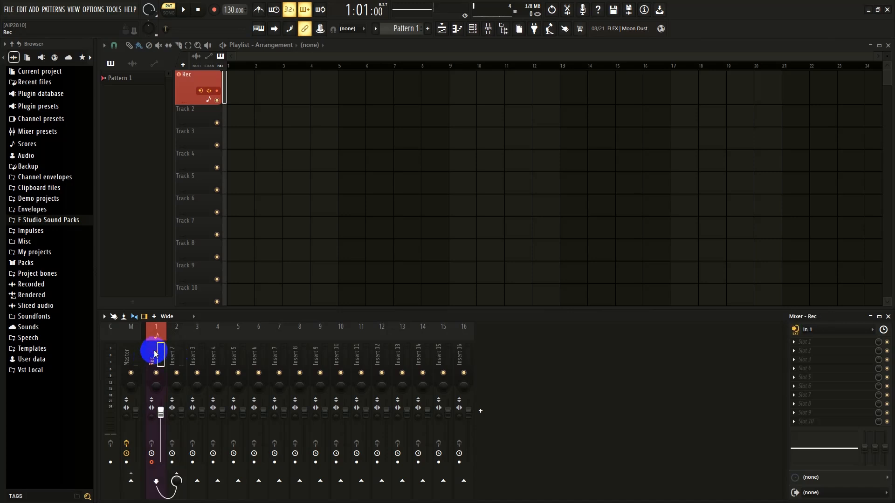